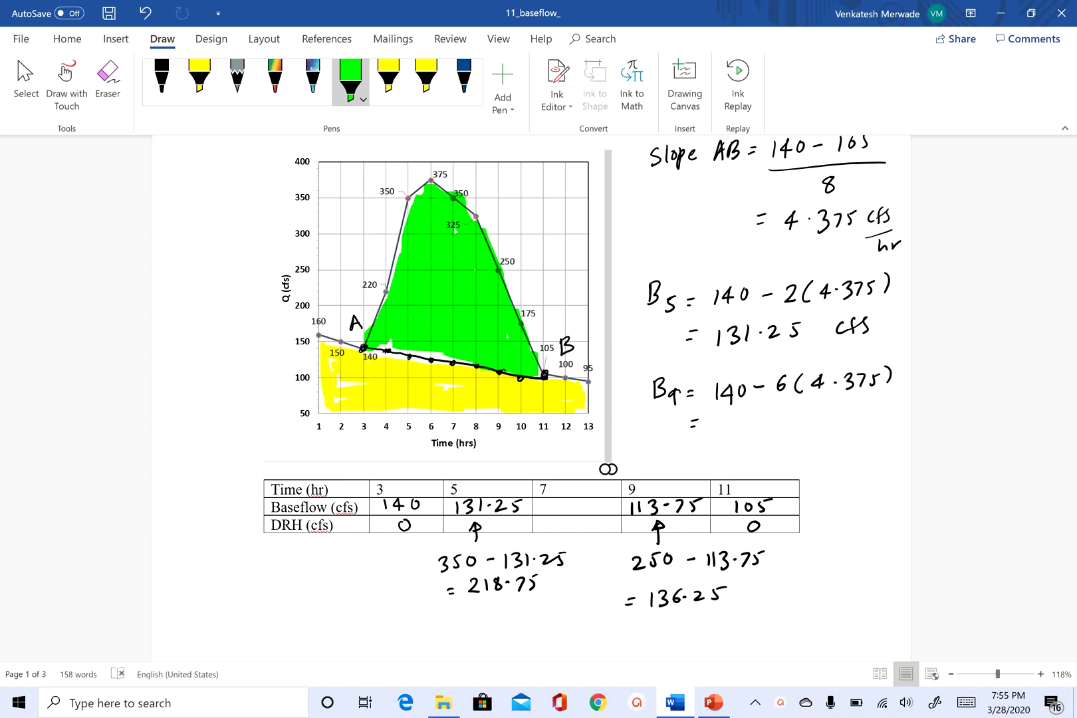
- Scroll down to page 2 to show the Fixed base method hydrograph and its empty table
scroll(532, 399, down, 5)
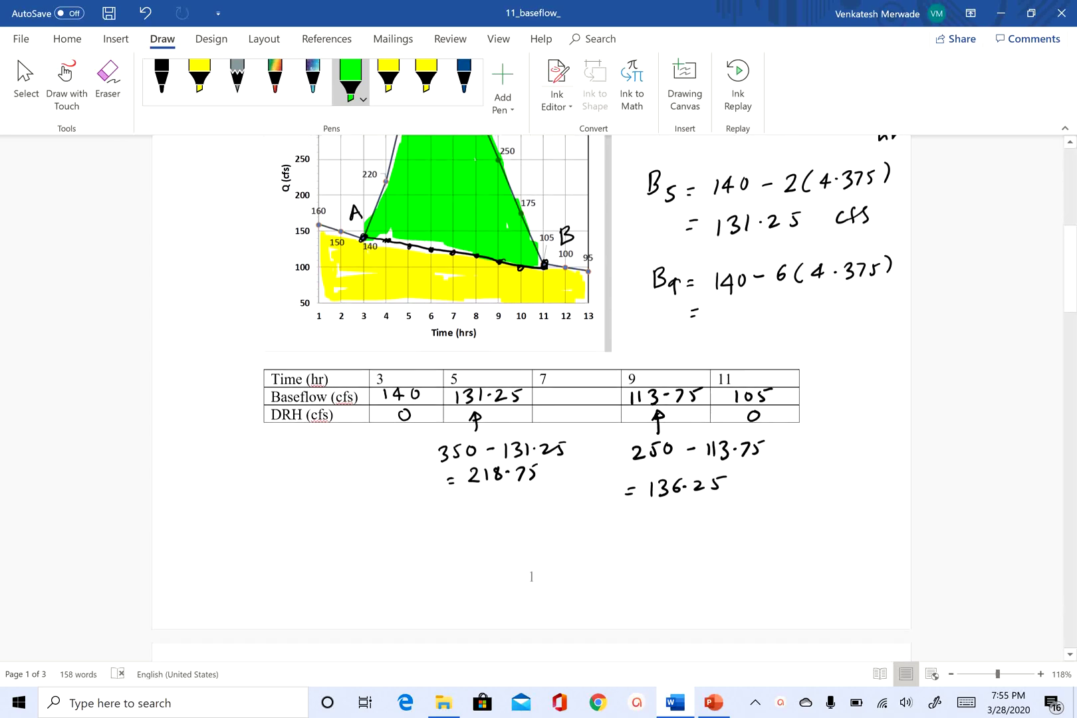
scroll(531, 398, down, 4)
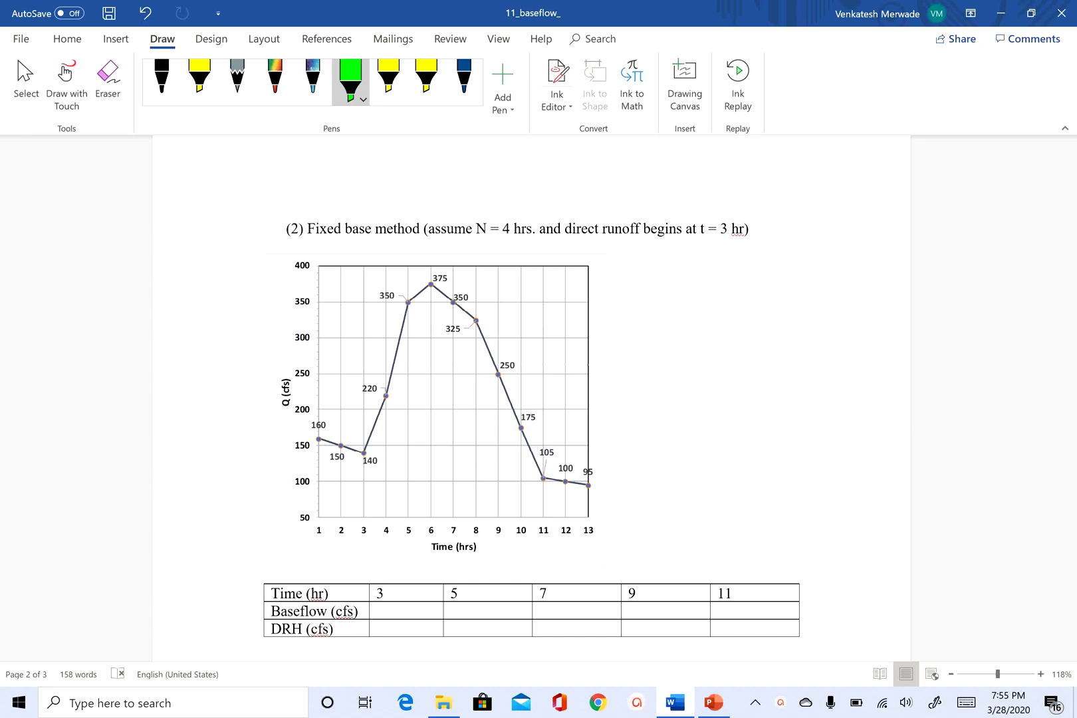
- Mark hour 6 and ink the black baseflow line from the 140 point down to hour 6
drag(432, 509, 433, 525)
click(162, 80)
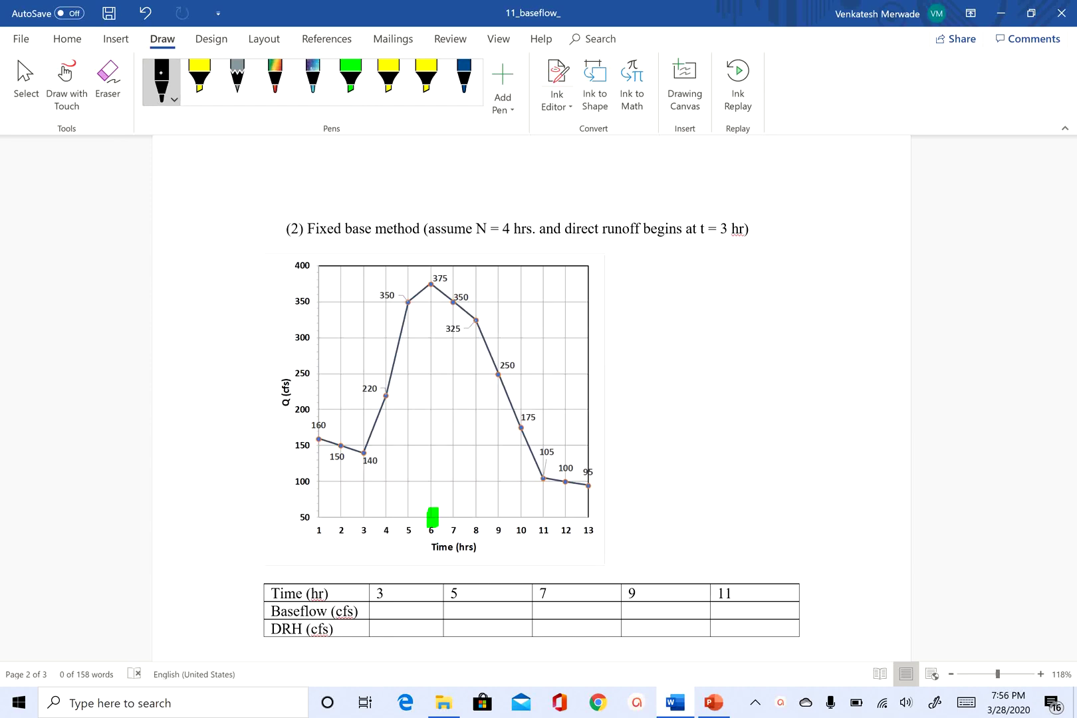
drag(333, 441, 404, 470)
click(605, 560)
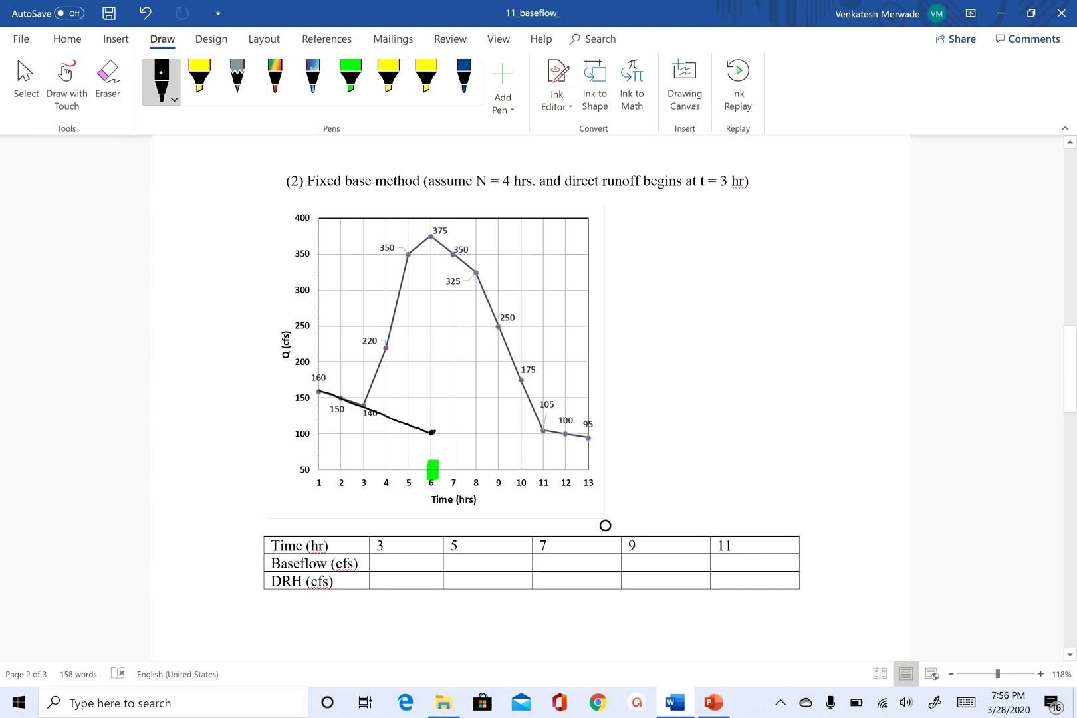
- Mark the 175 point, add dashed guides at hour 10 and the peak, label 4hr, and join hour 6 to 175
click(522, 380)
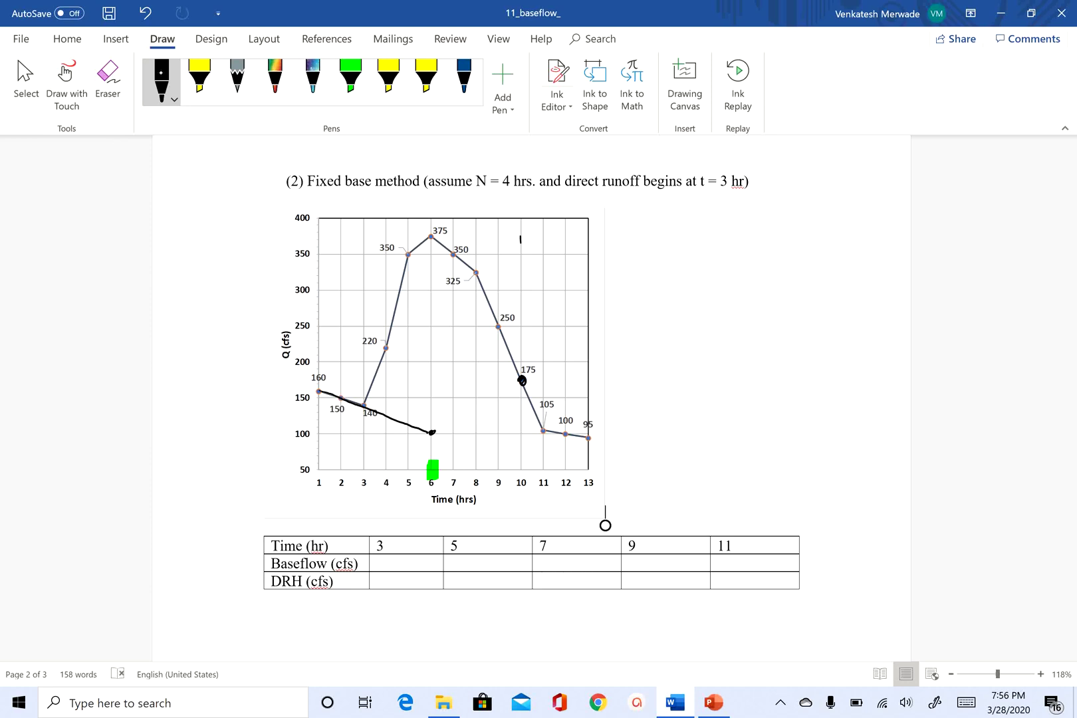
drag(521, 243, 526, 366)
mouse_move(433, 217)
mouse_down()
mouse_move(434, 258)
mouse_move(451, 227)
mouse_move(517, 220)
mouse_move(512, 232)
mouse_move(474, 217)
mouse_up()
mouse_move(481, 201)
mouse_down()
mouse_move(489, 215)
mouse_move(496, 206)
mouse_up()
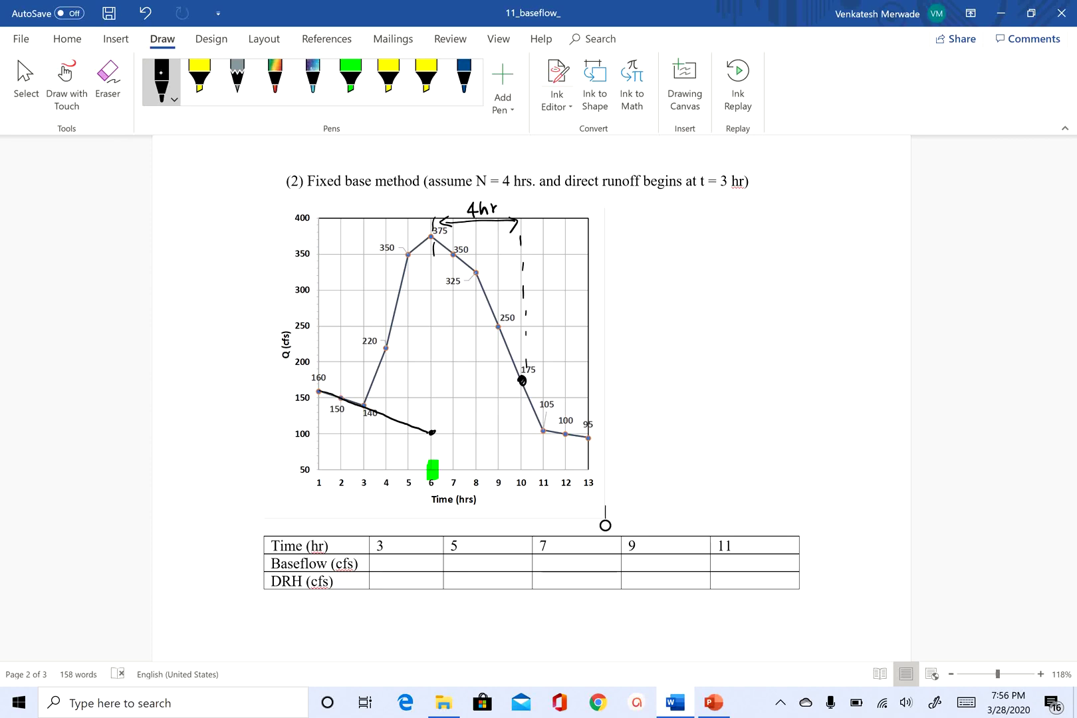
drag(432, 432, 517, 386)
- Label the 140 point A, the 175 point B, and the hour-6 low point C
mouse_move(349, 427)
mouse_down()
mouse_move(355, 413)
mouse_move(361, 427)
mouse_up()
drag(351, 422, 364, 408)
drag(536, 376, 537, 392)
drag(429, 432, 431, 435)
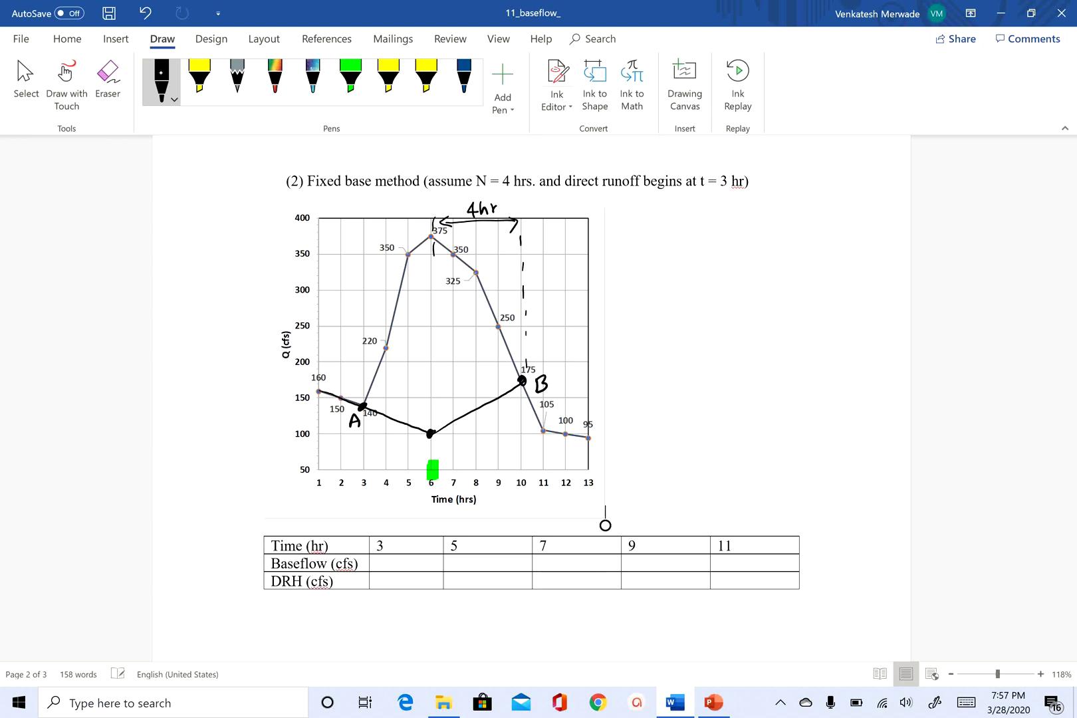
drag(439, 410, 438, 419)
- Begin handwriting N = A beside the chart
mouse_move(678, 230)
mouse_down()
mouse_move(686, 246)
mouse_move(685, 225)
mouse_up()
mouse_move(697, 234)
mouse_down()
mouse_move(734, 224)
mouse_move(739, 240)
mouse_up()
mouse_move(729, 234)
mouse_down()
mouse_move(746, 216)
mouse_move(771, 221)
mouse_up()
- Add the 0.2 exponent for N = A^0.2, double-underline A, and underline the formula
click(754, 217)
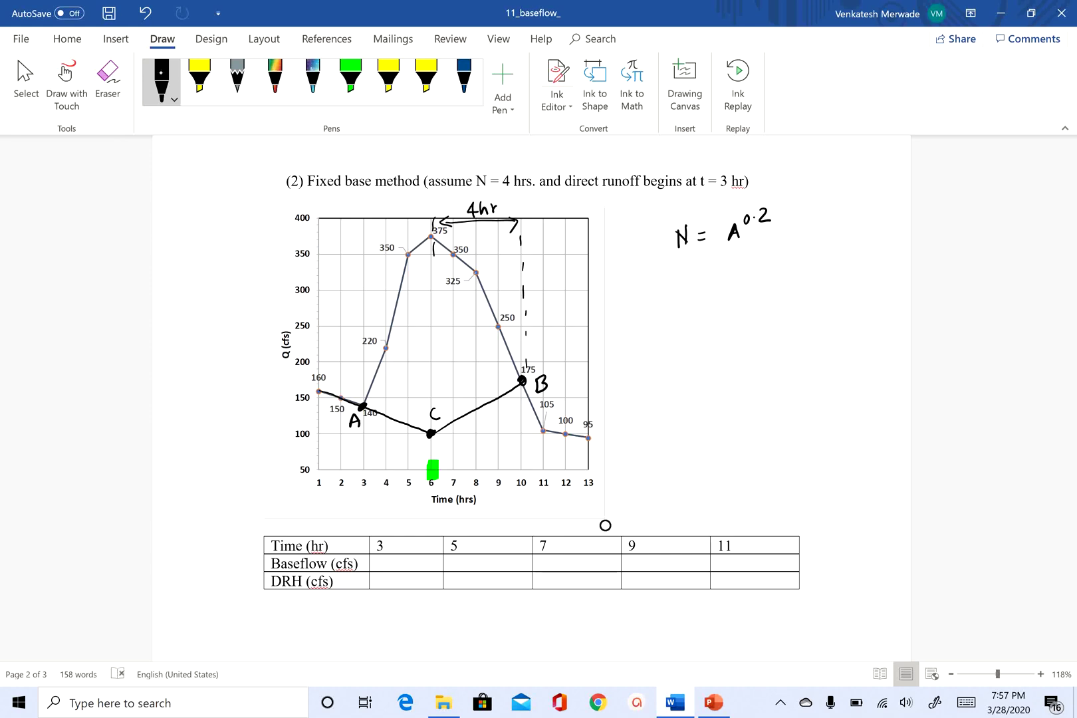
drag(726, 248, 745, 245)
drag(726, 252, 742, 250)
click(966, 702)
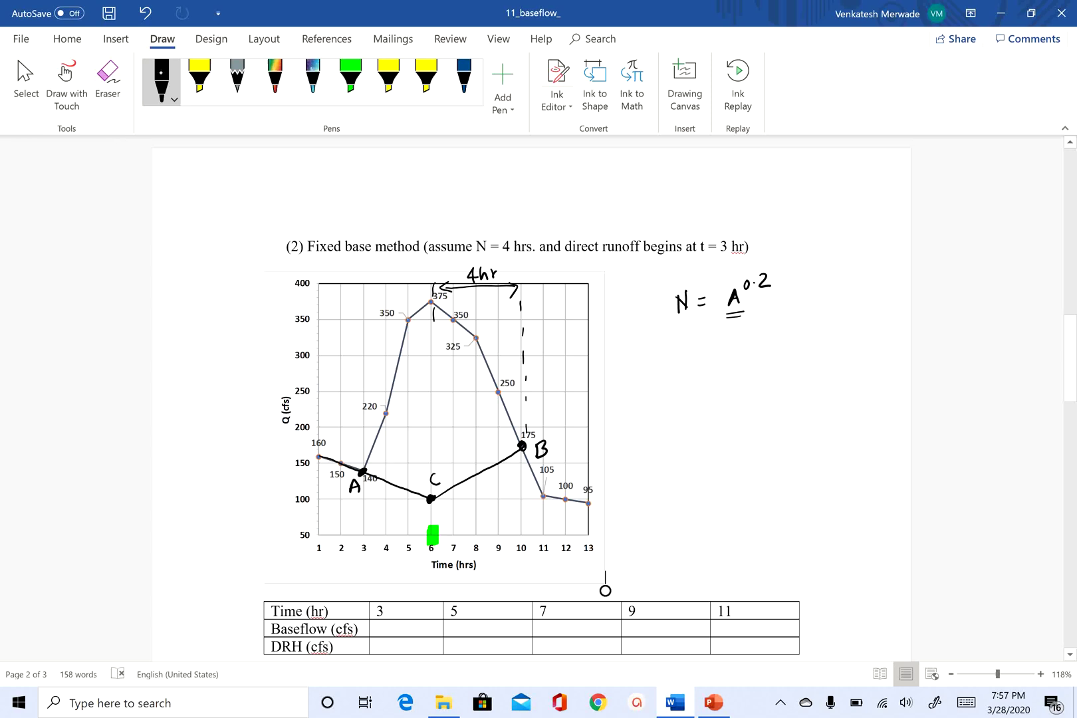
scroll(605, 591, down, 1)
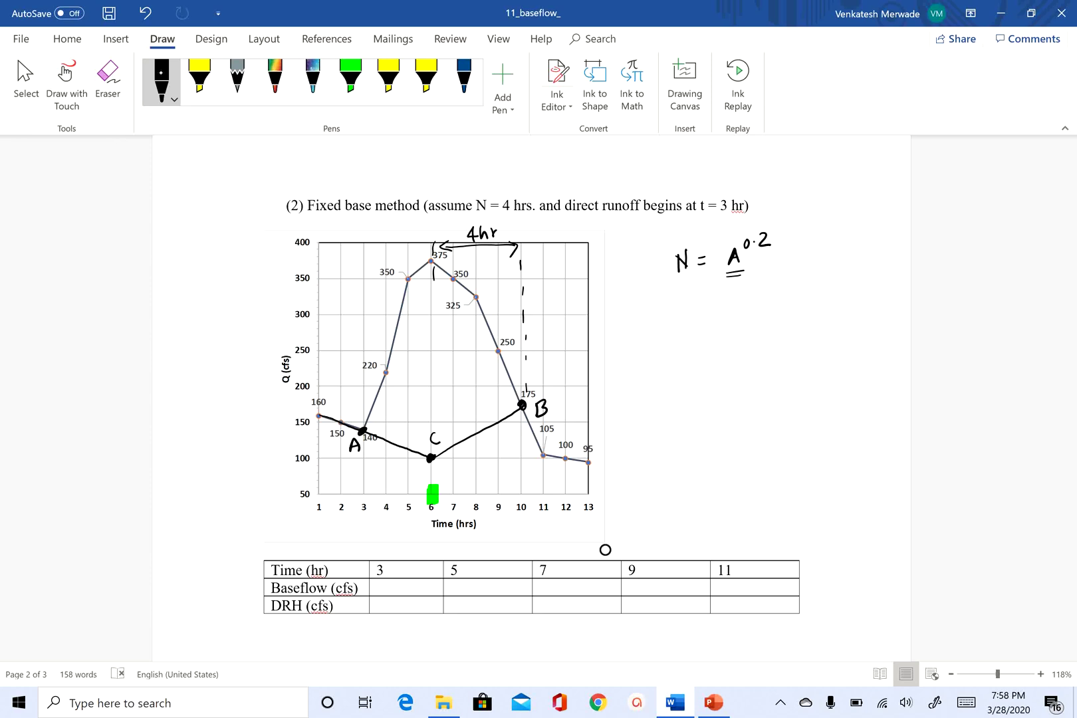
mouse_move(661, 288)
mouse_down()
mouse_move(783, 273)
mouse_move(731, 288)
mouse_move(772, 281)
mouse_up()
- Write 't 4hr, B = 130 cfs' below the formula
mouse_move(663, 314)
mouse_down()
mouse_move(665, 336)
mouse_move(671, 322)
mouse_up()
mouse_move(683, 329)
mouse_down()
mouse_move(684, 345)
mouse_move(698, 340)
mouse_up()
mouse_move(701, 339)
mouse_down()
mouse_move(743, 318)
mouse_move(718, 344)
mouse_up()
mouse_move(767, 320)
mouse_down()
mouse_move(798, 326)
mouse_move(817, 312)
mouse_move(808, 325)
mouse_up()
drag(832, 304, 867, 311)
drag(879, 298, 873, 314)
drag(870, 307, 883, 303)
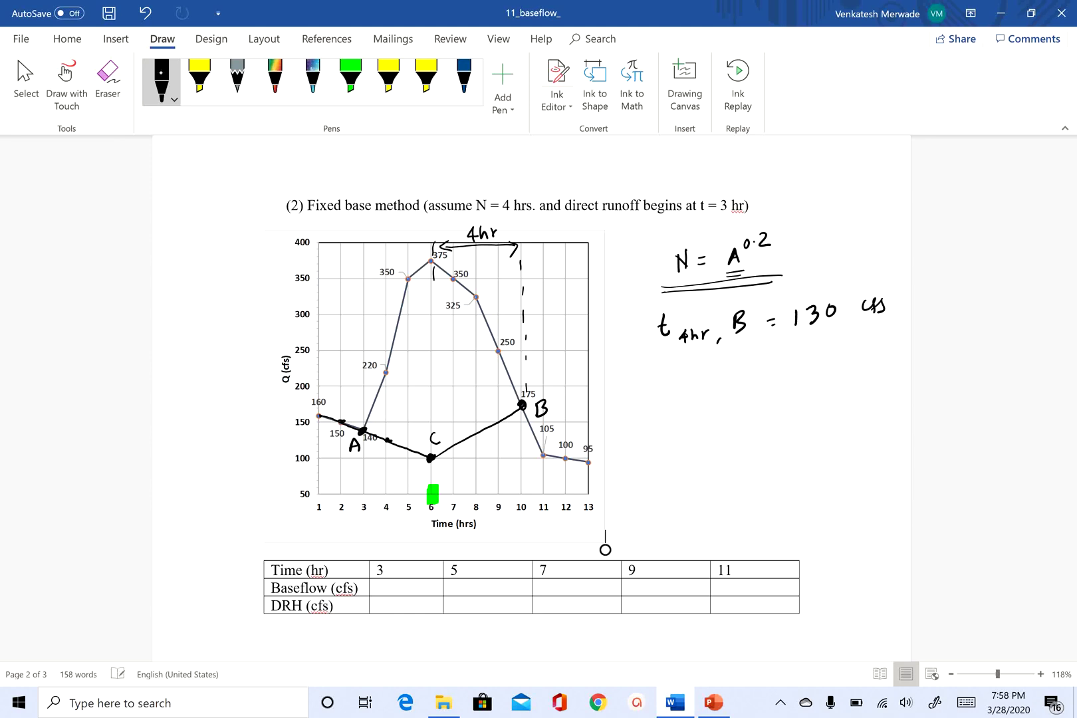
- Write 'B5 = 120 cfs' on the next line
drag(732, 355, 731, 374)
drag(605, 530, 605, 544)
mouse_move(760, 362)
mouse_down()
mouse_move(751, 377)
mouse_move(779, 360)
mouse_up()
drag(772, 365, 799, 366)
drag(806, 351, 818, 363)
drag(826, 349, 870, 354)
drag(868, 345, 877, 345)
drag(888, 337, 879, 353)
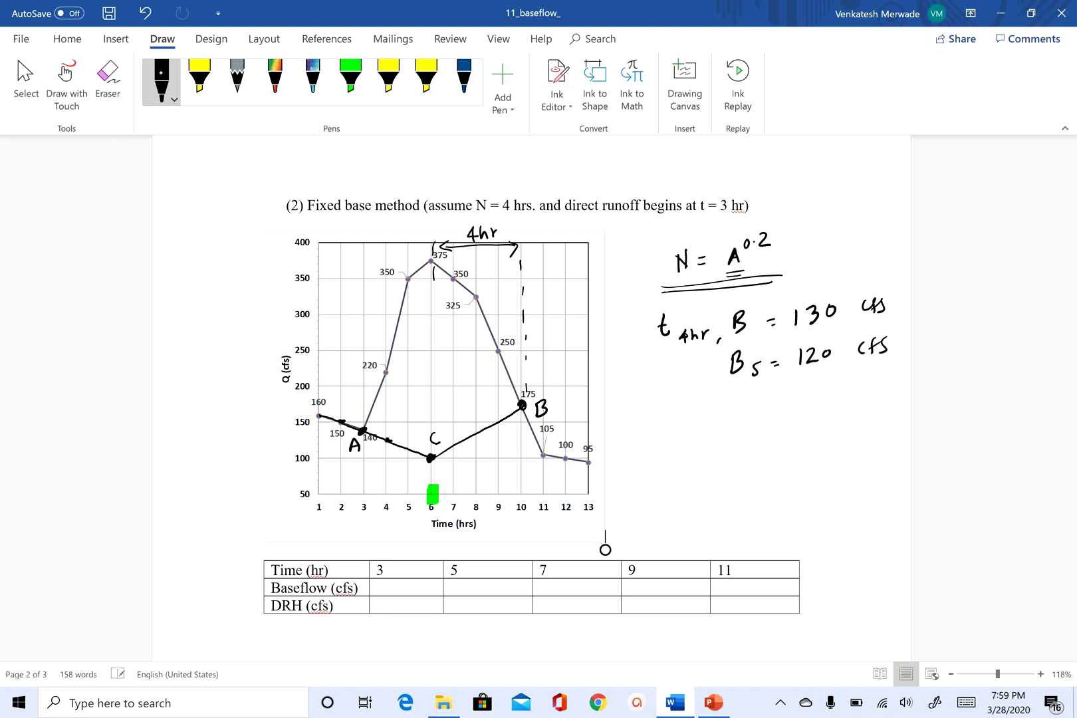
- Write 'At C, B = 110 cfs', double-underline 110, and start writing 110 below point C
drag(670, 423, 679, 421)
mouse_move(672, 415)
mouse_down()
mouse_move(714, 410)
mouse_move(730, 425)
mouse_move(752, 421)
mouse_up()
drag(753, 403, 754, 423)
drag(773, 409, 782, 407)
drag(774, 415, 783, 413)
drag(802, 398, 800, 417)
drag(810, 397, 808, 415)
mouse_move(823, 399)
mouse_down()
mouse_move(818, 409)
mouse_move(824, 400)
mouse_move(855, 410)
mouse_up()
click(839, 402)
drag(855, 394, 863, 391)
drag(855, 402, 867, 409)
drag(805, 425, 823, 421)
drag(806, 431, 822, 427)
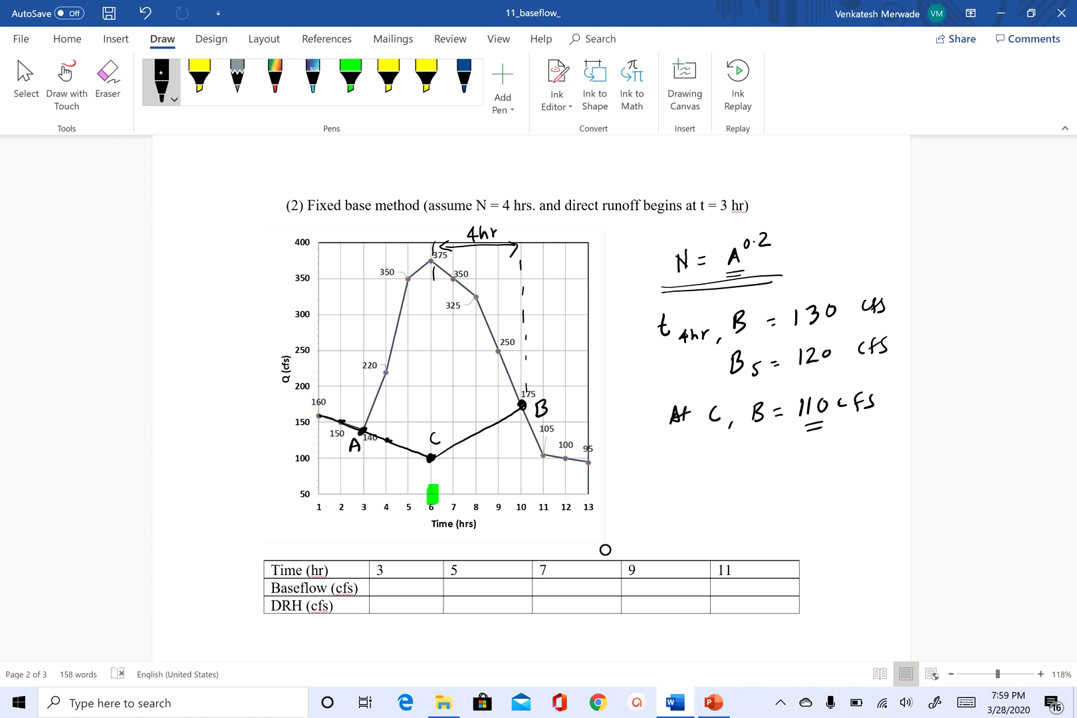
mouse_move(425, 470)
mouse_down()
mouse_move(427, 481)
mouse_move(441, 470)
mouse_up()
- Tick the C–B line and write 'slope CB = (175 − 110)' with a fraction bar
drag(498, 421, 496, 430)
drag(663, 463, 654, 479)
drag(670, 460, 686, 469)
mouse_move(690, 464)
mouse_down()
mouse_move(689, 483)
mouse_move(691, 474)
mouse_up()
drag(703, 468, 744, 471)
mouse_move(744, 457)
mouse_down()
mouse_move(743, 470)
mouse_move(769, 461)
mouse_up()
drag(761, 467, 784, 466)
mouse_move(791, 449)
mouse_down()
mouse_move(796, 467)
mouse_move(813, 447)
mouse_up()
drag(822, 455, 832, 455)
drag(846, 445, 852, 458)
drag(865, 447, 867, 447)
drag(779, 480, 885, 467)
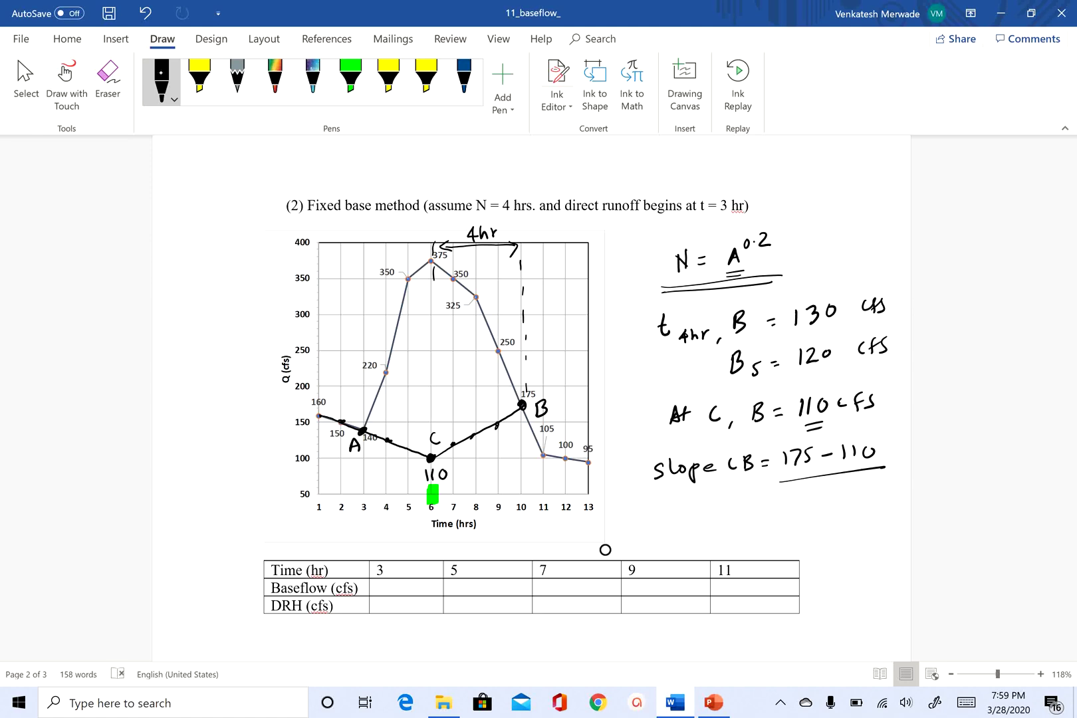
- Add denominator 4 and the result '= 16.25 cfs' to the slope calculation
drag(829, 483, 839, 493)
mouse_move(835, 483)
mouse_down()
mouse_move(834, 497)
mouse_move(794, 510)
mouse_up()
drag(785, 516, 794, 515)
scroll(605, 549, up, 10)
scroll(605, 585, down, 10)
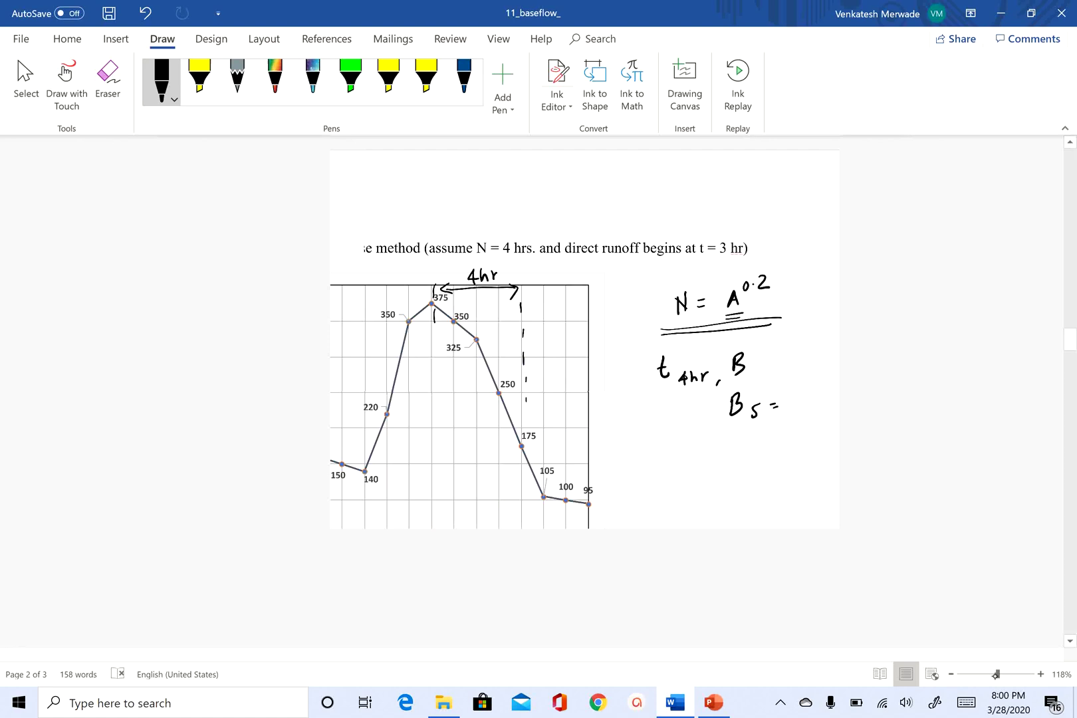
scroll(605, 591, down, 3)
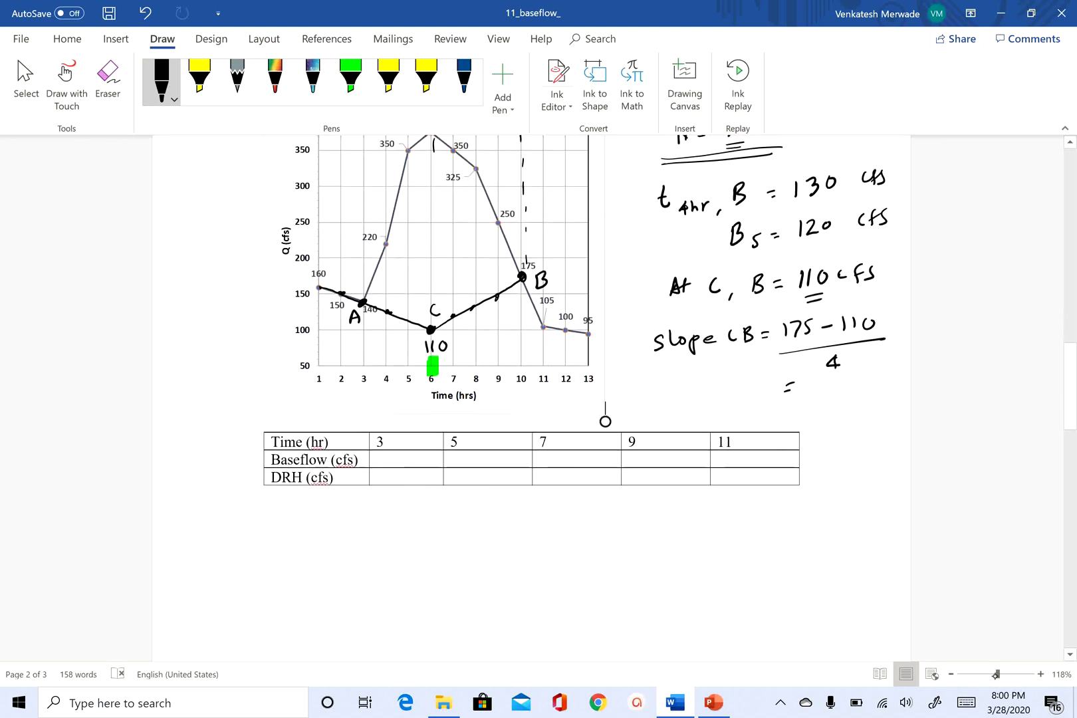
mouse_move(812, 380)
mouse_down()
mouse_move(811, 396)
mouse_move(856, 393)
mouse_up()
click(835, 391)
mouse_move(864, 382)
mouse_down()
mouse_move(861, 394)
mouse_move(889, 390)
mouse_up()
drag(899, 375, 895, 388)
scroll(605, 421, up, 1)
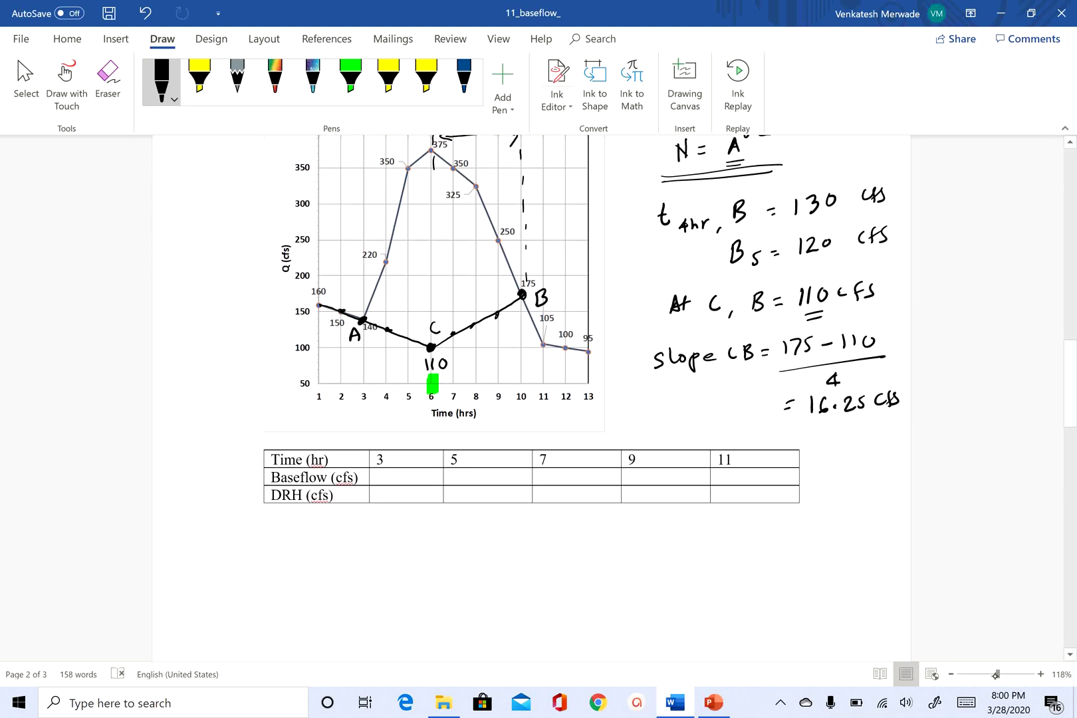
- Enter baseflow 140 and direct runoff 0 under hour 3, and baseflow 120 under hour 5
mouse_move(384, 473)
mouse_down()
mouse_move(384, 484)
mouse_move(402, 478)
mouse_up()
mouse_move(398, 473)
mouse_down()
mouse_move(396, 483)
mouse_move(411, 472)
mouse_move(397, 500)
mouse_move(404, 492)
mouse_up()
mouse_move(362, 311)
mouse_down()
mouse_move(357, 325)
mouse_move(371, 313)
mouse_up()
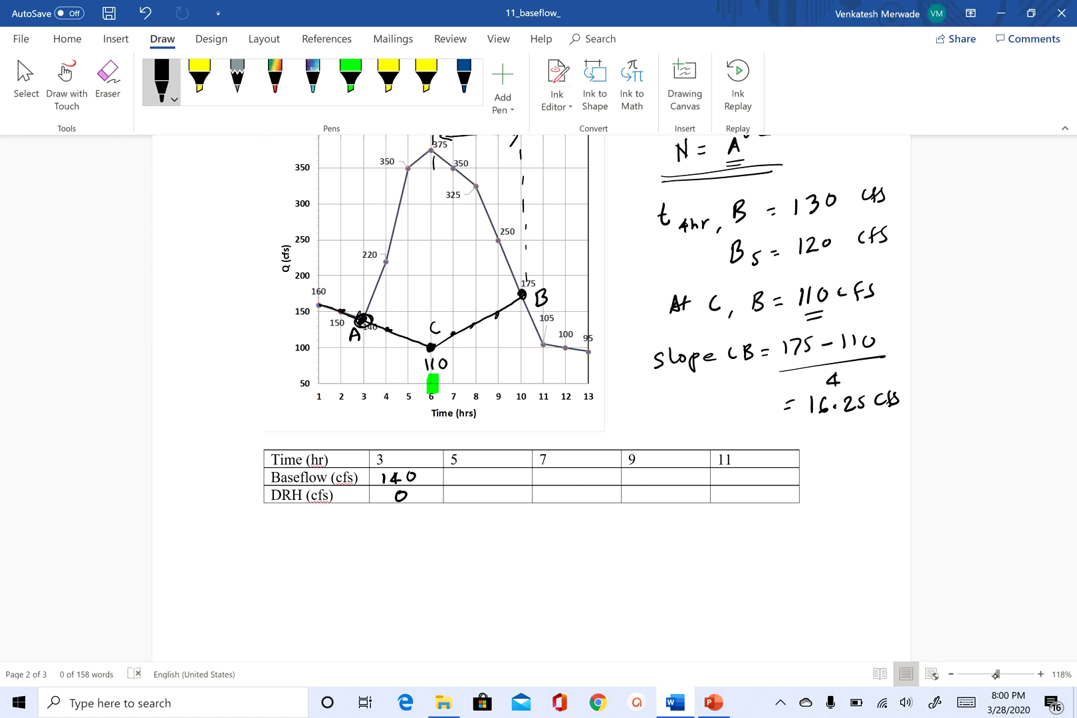
mouse_move(460, 471)
mouse_down()
mouse_move(458, 486)
mouse_move(494, 474)
mouse_up()
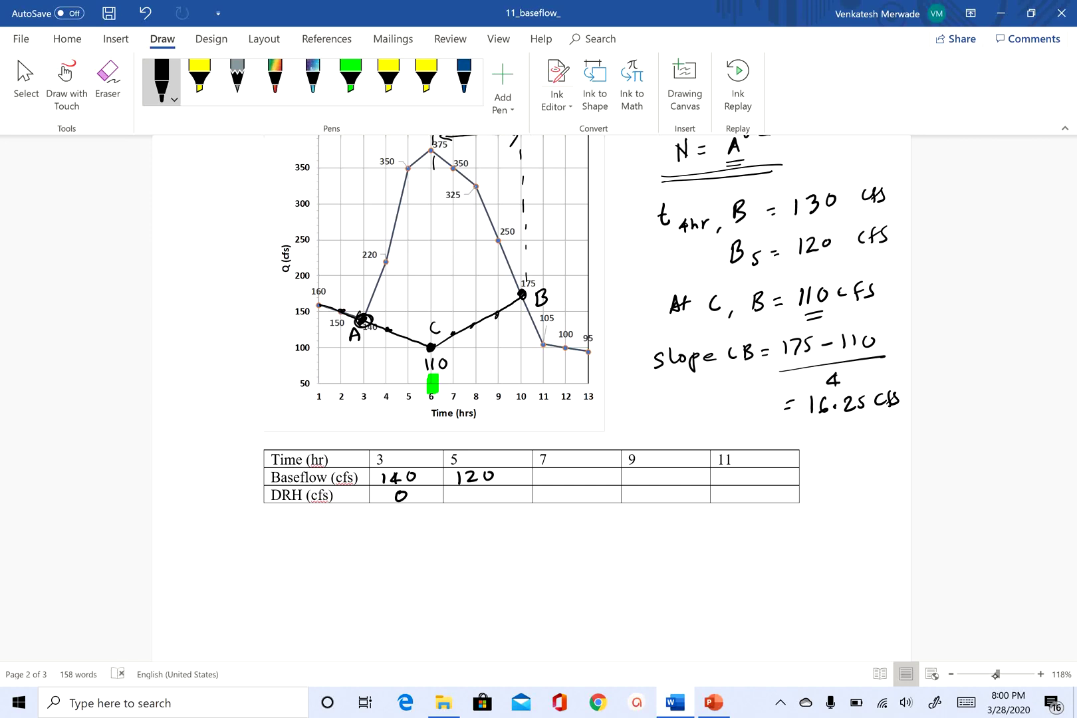
drag(407, 337, 412, 341)
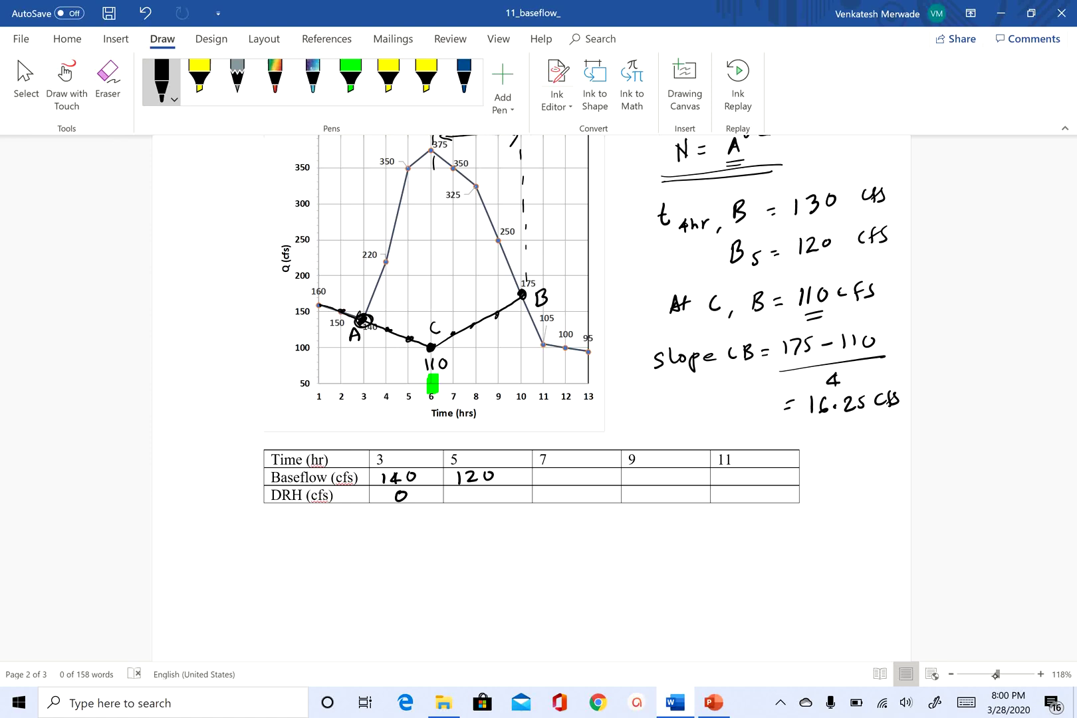
- Enter direct runoff 230 under hour 5 with the working 350 − 120 beneath it
mouse_move(461, 491)
mouse_down()
mouse_move(471, 502)
mouse_move(496, 493)
mouse_move(456, 557)
mouse_up()
drag(476, 542, 467, 556)
drag(484, 542, 512, 549)
drag(515, 538, 523, 547)
drag(529, 538, 529, 538)
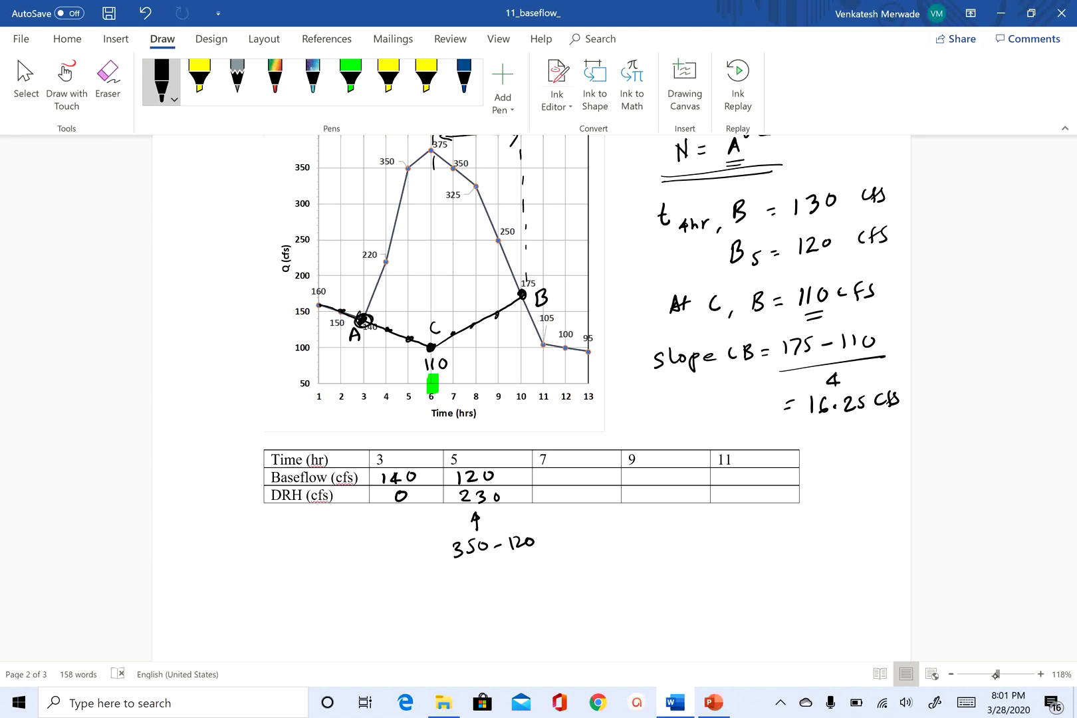
click(454, 333)
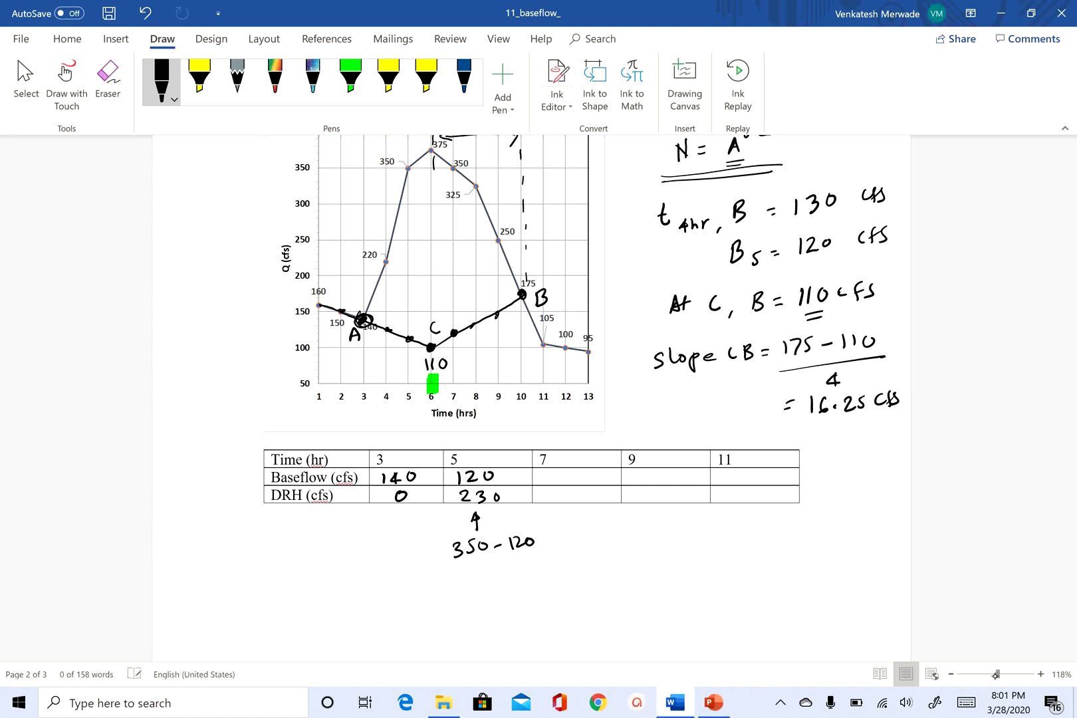
- Enter baseflow 126.25 under hour 7, with an arrow to the working 350 − 126.25
mouse_move(544, 471)
mouse_down()
mouse_move(544, 486)
mouse_move(598, 482)
mouse_up()
click(580, 480)
mouse_move(607, 473)
mouse_down()
mouse_move(599, 481)
mouse_move(614, 469)
mouse_up()
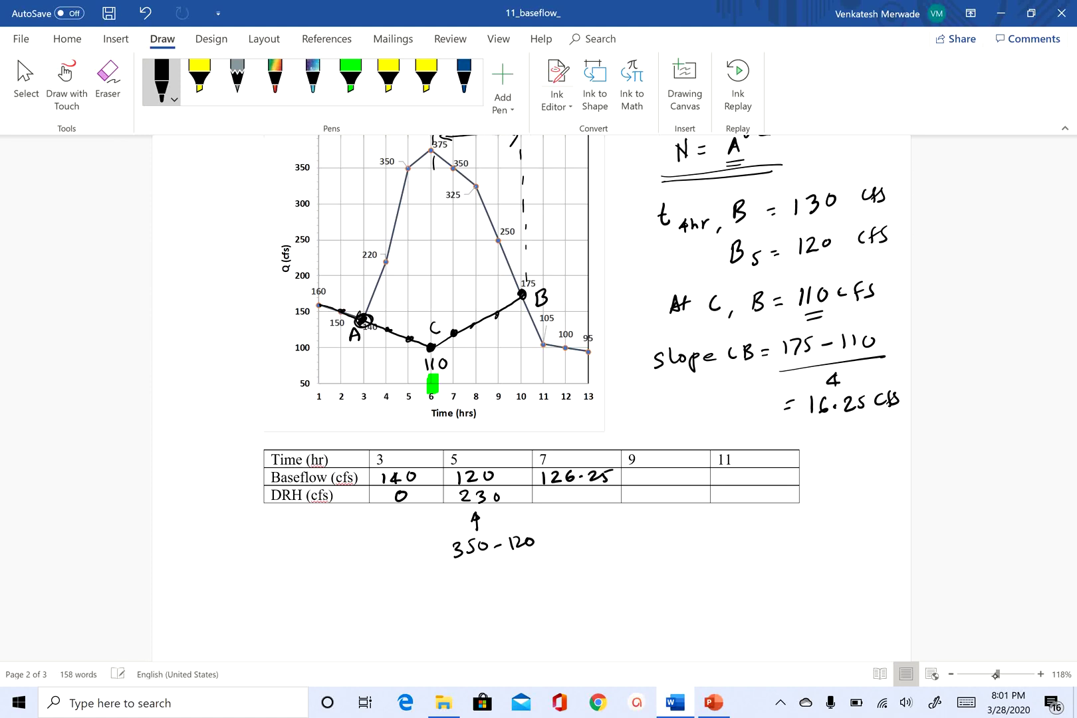
drag(580, 507, 581, 530)
drag(576, 516, 586, 514)
mouse_move(577, 539)
mouse_down()
mouse_move(581, 554)
mouse_move(595, 550)
mouse_up()
drag(598, 539, 606, 537)
drag(616, 538, 671, 539)
drag(682, 536, 698, 536)
drag(709, 525, 702, 535)
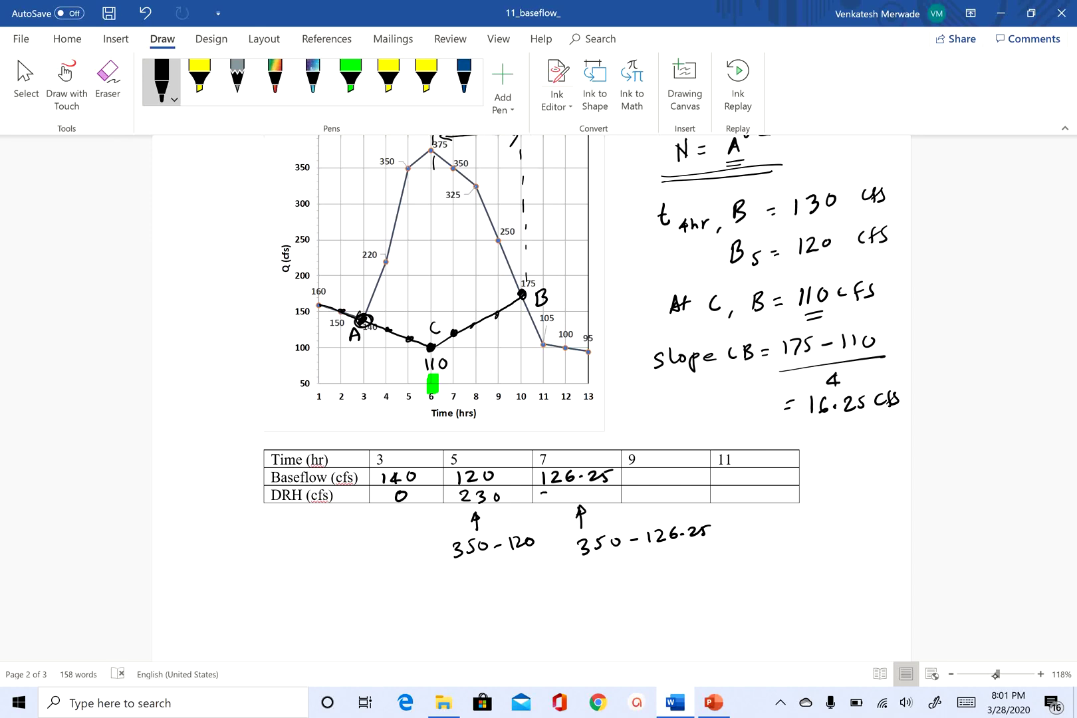
- Enter direct runoff 223.75 under hour 7, mark the hour-9 point, and double-underline 16.25
drag(546, 492, 589, 501)
drag(595, 489, 604, 500)
click(498, 313)
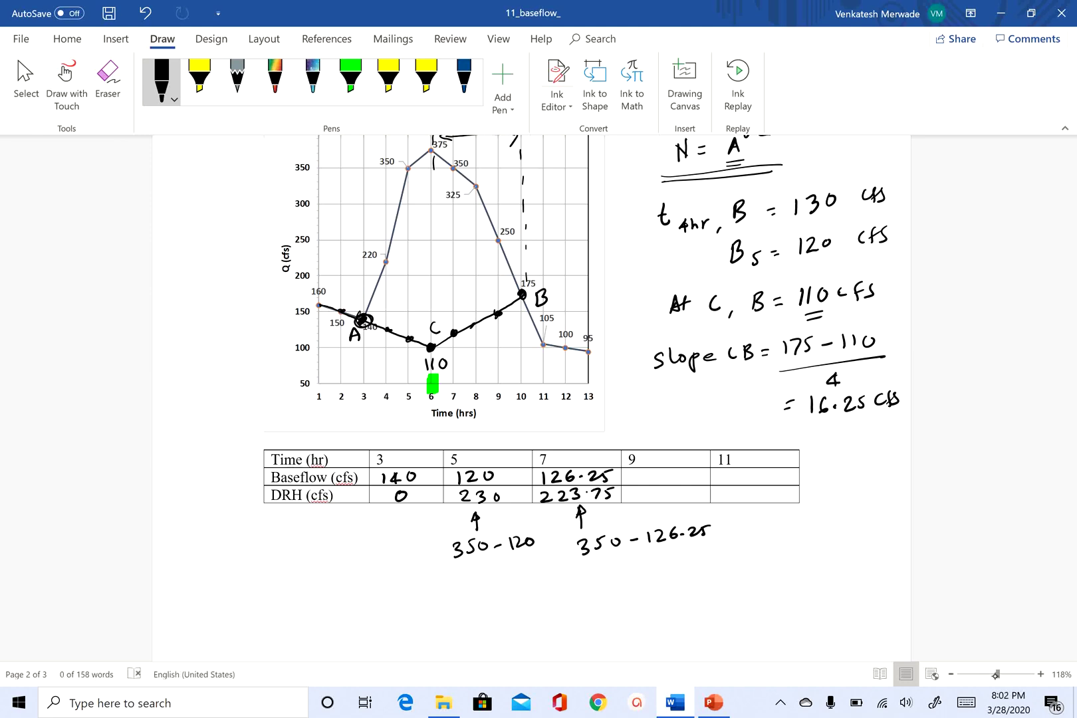
mouse_move(812, 420)
mouse_down()
mouse_move(857, 419)
mouse_move(813, 426)
mouse_up()
- Circle the hour-11 curve point and enter baseflow 105 and direct runoff 0 under hour 11
drag(492, 317, 497, 312)
drag(542, 342, 540, 345)
mouse_move(735, 472)
mouse_down()
mouse_move(733, 482)
mouse_move(741, 473)
mouse_move(757, 486)
mouse_up()
drag(758, 471, 746, 492)
- Shade the baseflow region beneath line A–C–B and the recession in translucent yellow
click(199, 80)
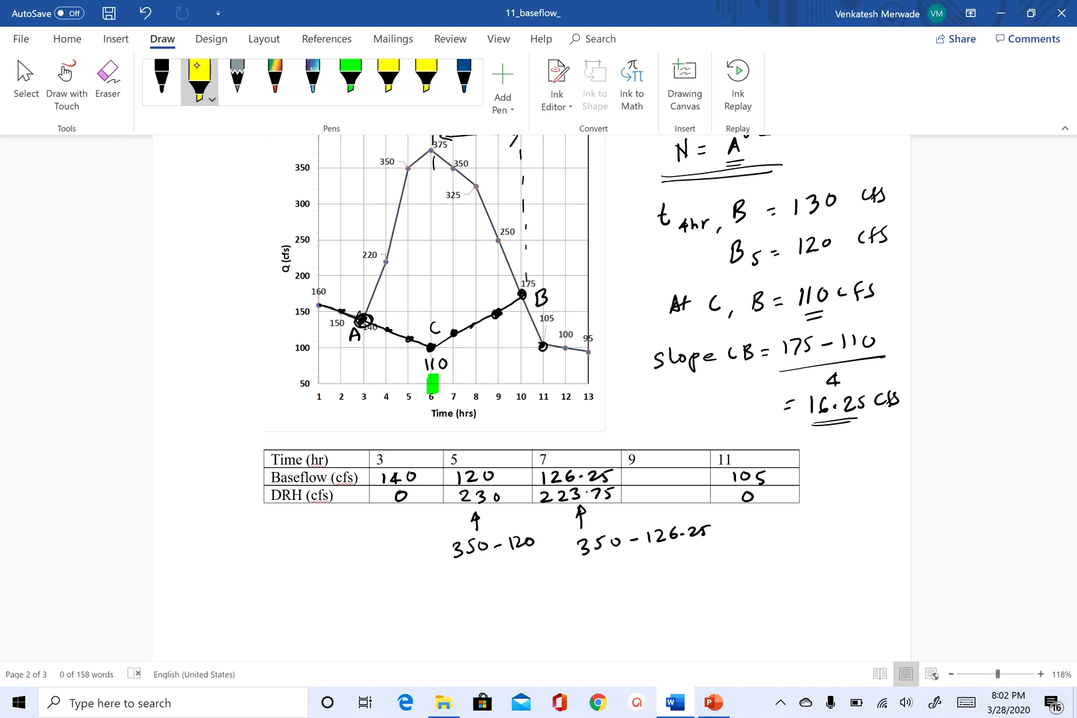
mouse_move(324, 313)
mouse_down()
mouse_move(363, 332)
mouse_move(342, 339)
mouse_move(422, 359)
mouse_move(442, 382)
mouse_move(334, 372)
mouse_move(319, 313)
mouse_up()
mouse_move(446, 367)
mouse_down()
mouse_move(451, 351)
mouse_move(520, 306)
mouse_move(439, 352)
mouse_up()
mouse_move(498, 304)
mouse_down()
mouse_move(525, 339)
mouse_move(535, 336)
mouse_move(552, 372)
mouse_move(462, 372)
mouse_move(518, 342)
mouse_move(523, 355)
mouse_move(588, 384)
mouse_up()
drag(523, 345, 529, 358)
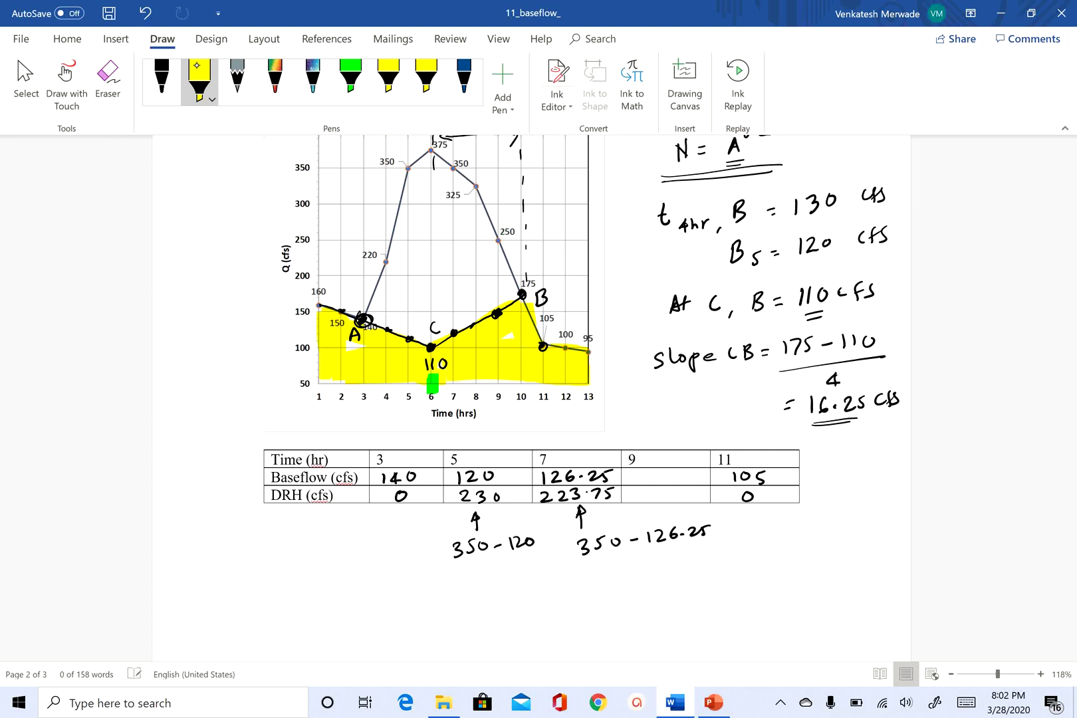
- Shade the direct runoff area above the separation line in translucent green
click(351, 79)
mouse_move(415, 212)
mouse_down()
mouse_move(409, 269)
mouse_move(416, 172)
mouse_move(433, 154)
mouse_move(392, 283)
mouse_move(406, 320)
mouse_move(432, 339)
mouse_move(505, 287)
mouse_move(449, 176)
mouse_move(432, 229)
mouse_move(438, 170)
mouse_move(465, 223)
mouse_move(425, 283)
mouse_move(465, 306)
mouse_move(510, 279)
mouse_move(511, 296)
mouse_up()
mouse_move(399, 288)
mouse_down()
mouse_move(407, 299)
mouse_move(374, 291)
mouse_move(393, 325)
mouse_up()
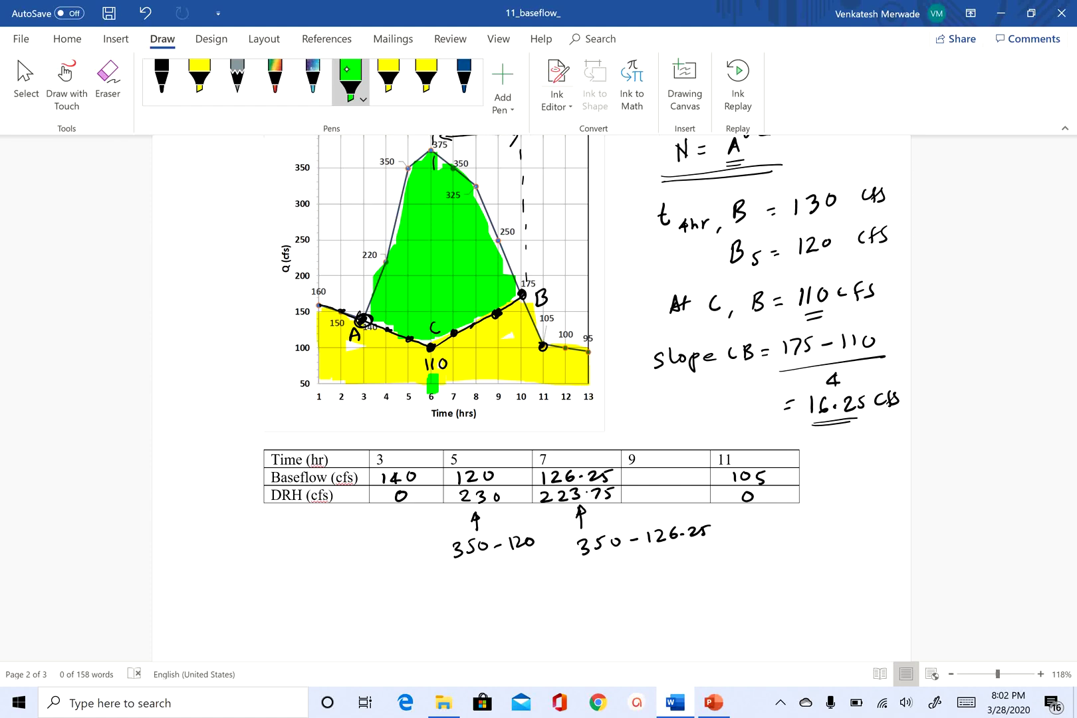